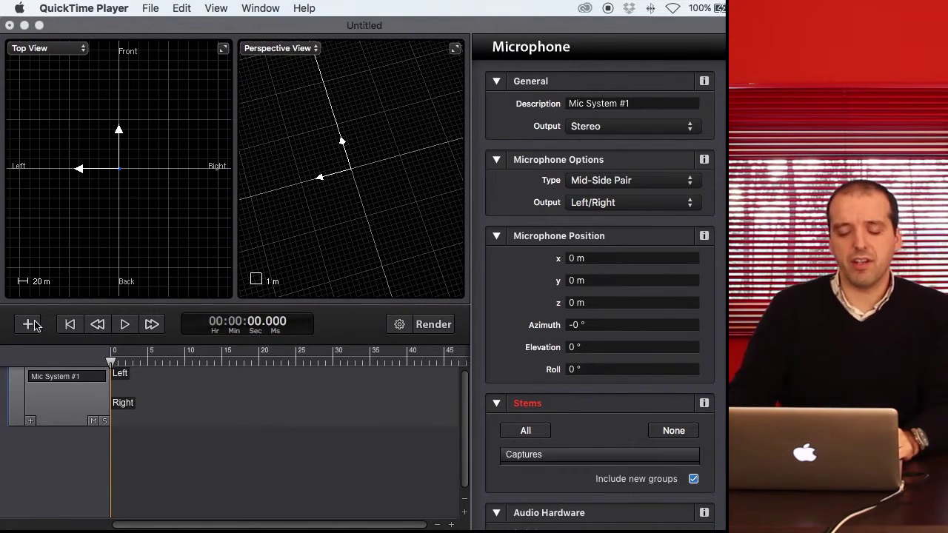
Step: Add a single point source and load the audio file Generdyn - ATMOS - 02.wav into it
click(29, 324)
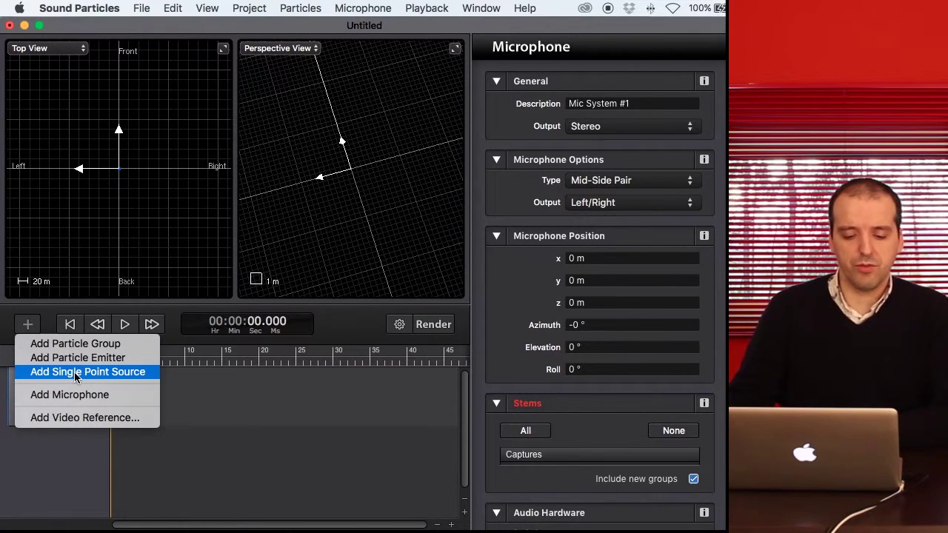
click(75, 373)
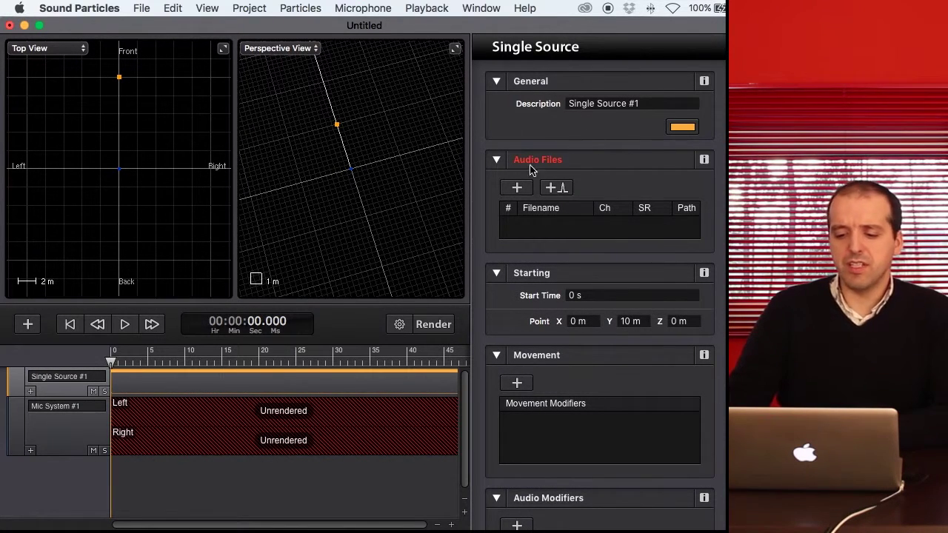
click(517, 188)
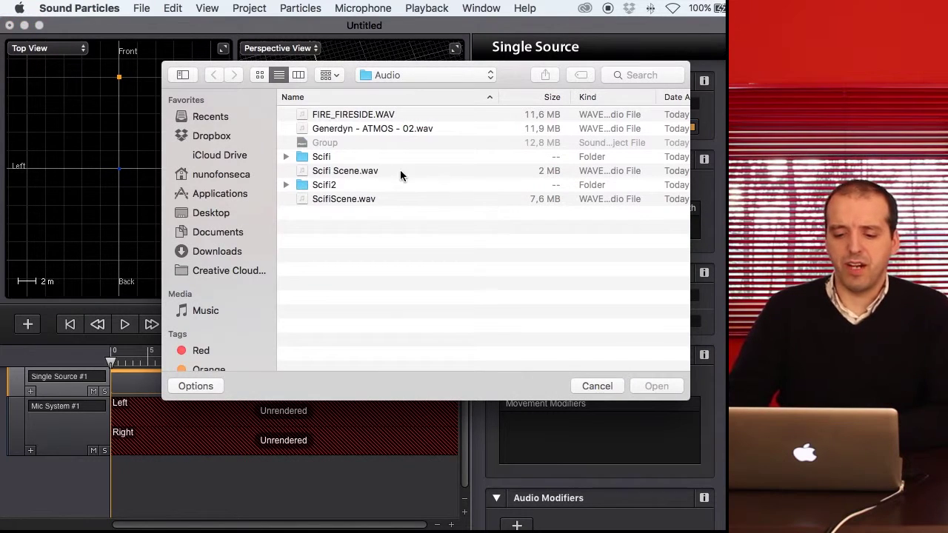
click(355, 130)
click(654, 386)
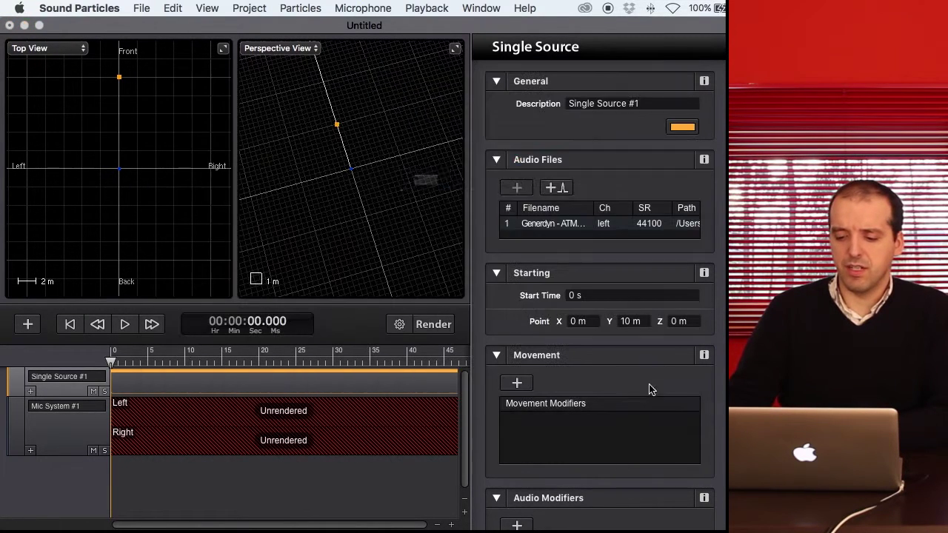
Step: Select the loaded audio file in the source's file list and preview its sound
click(538, 228)
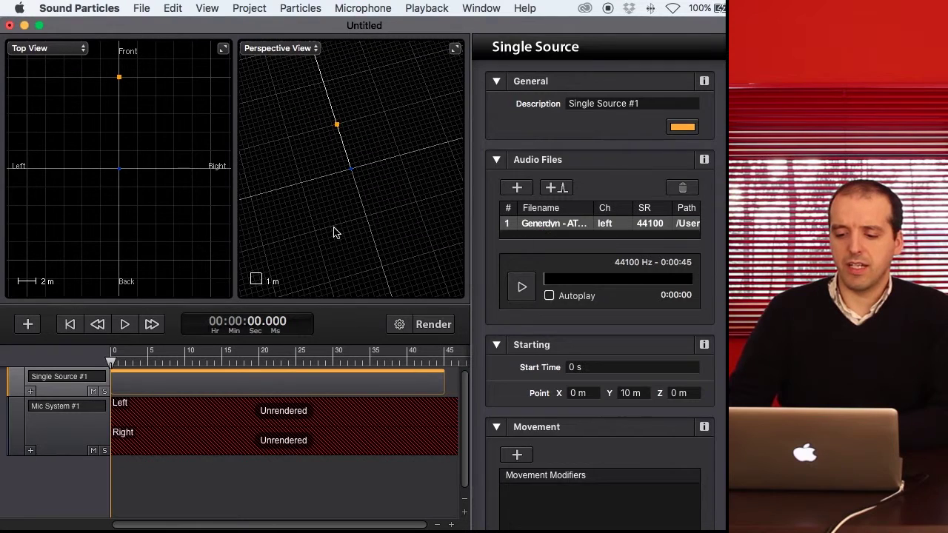
click(513, 294)
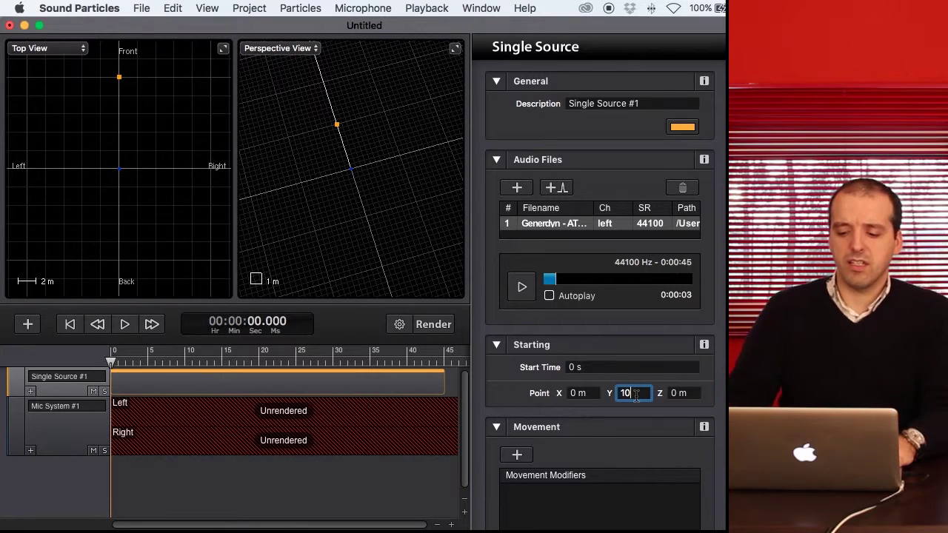
Step: Set the X coordinate of the single source's starting point to 300 m
click(576, 393)
text(30)
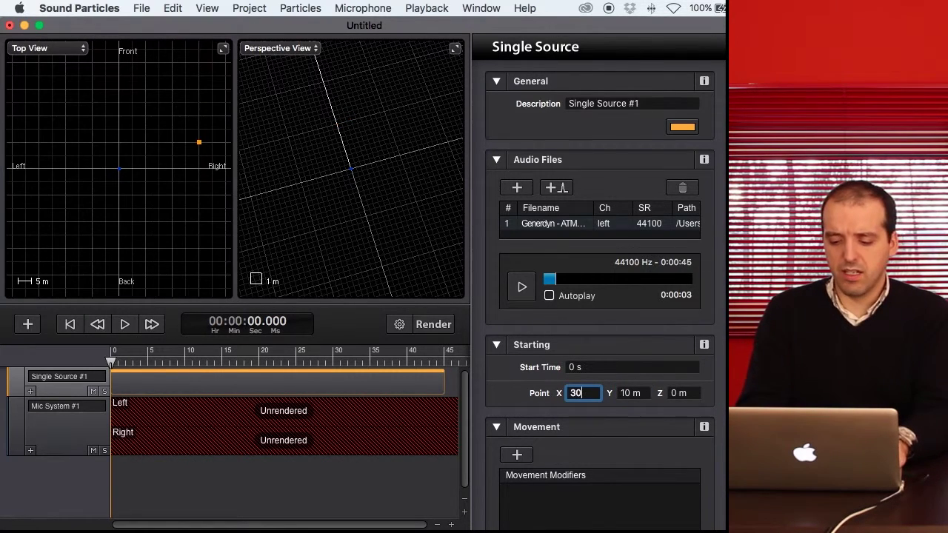
text(0)
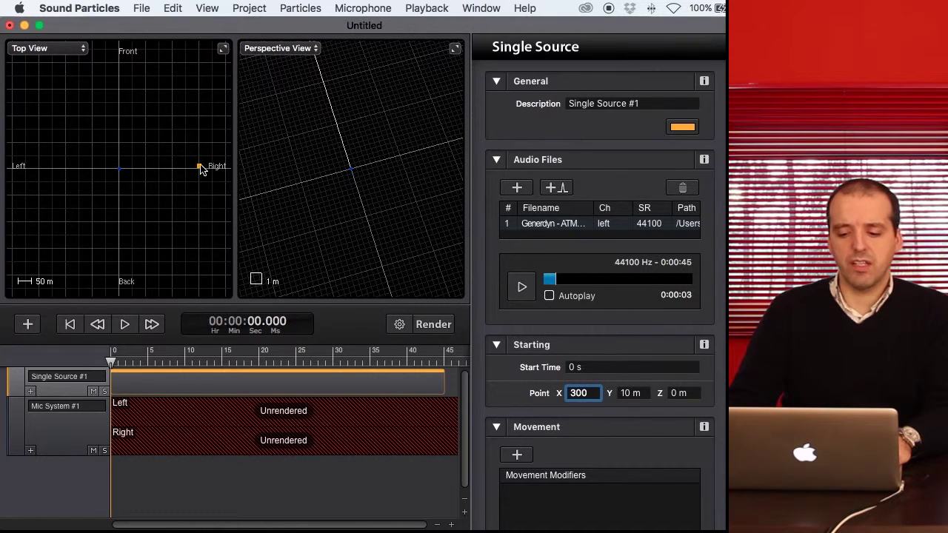
Step: Add a straight line velocity movement modifier to the single source
scroll(540, 328, down, 5)
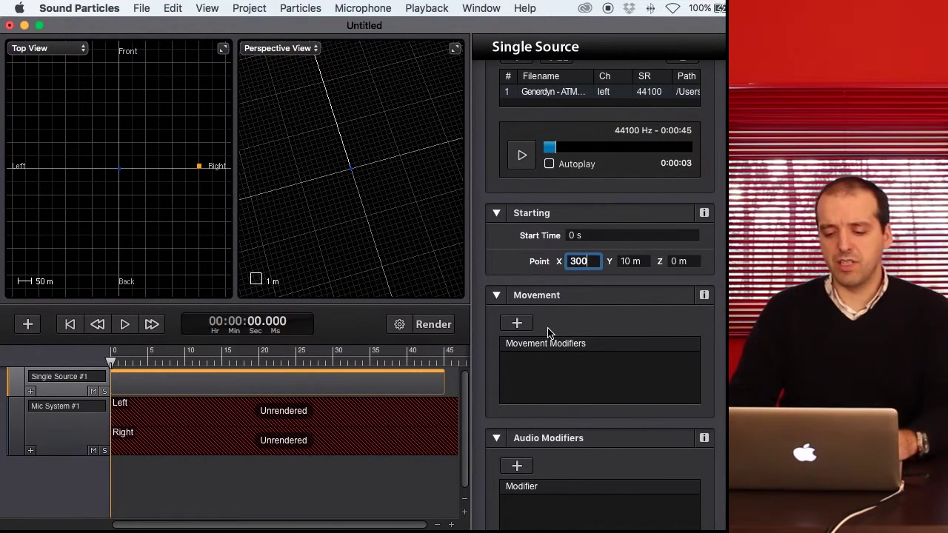
click(517, 323)
mouse_move(564, 327)
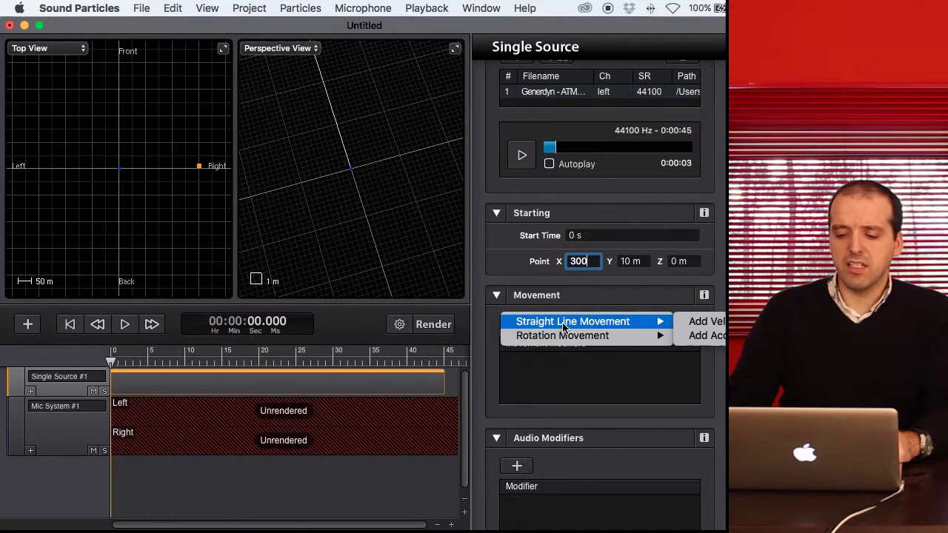
click(703, 323)
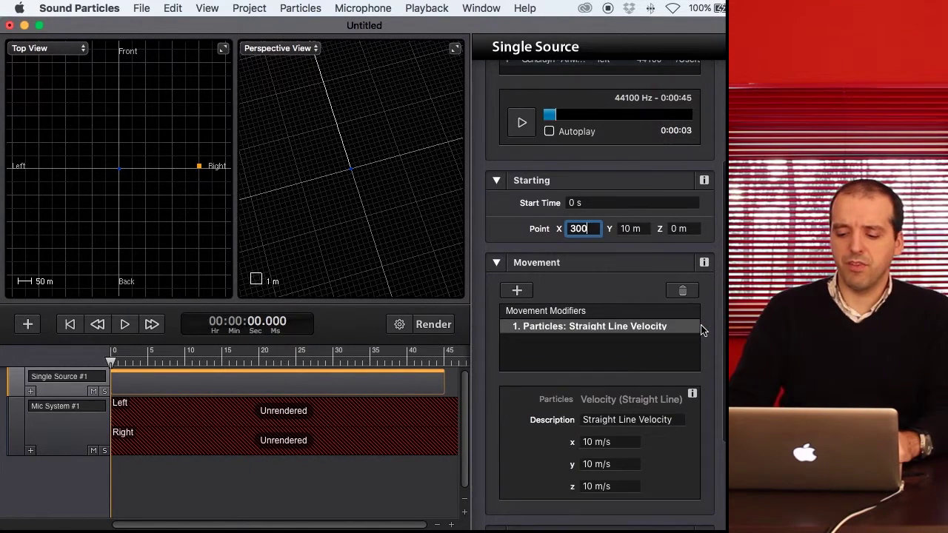
Step: Set the straight line velocity to -100 m/s in x, 0 m/s in y and 0 m/s in z
click(628, 485)
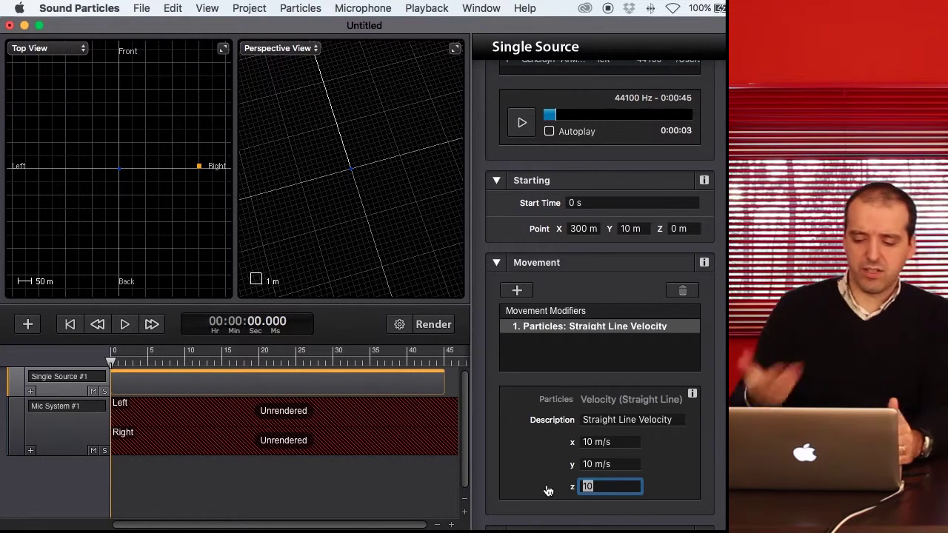
text(0)
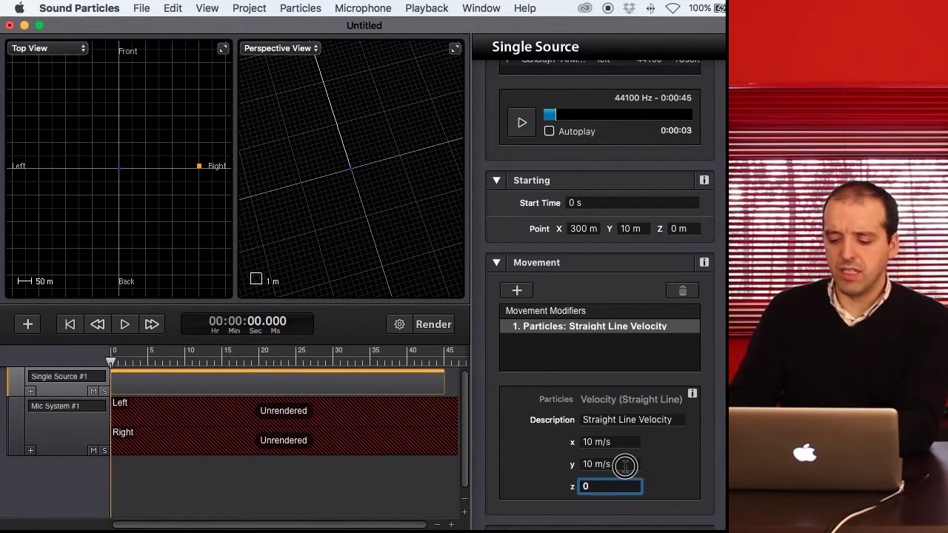
key(shift+Tab)
key(shift+Tab)
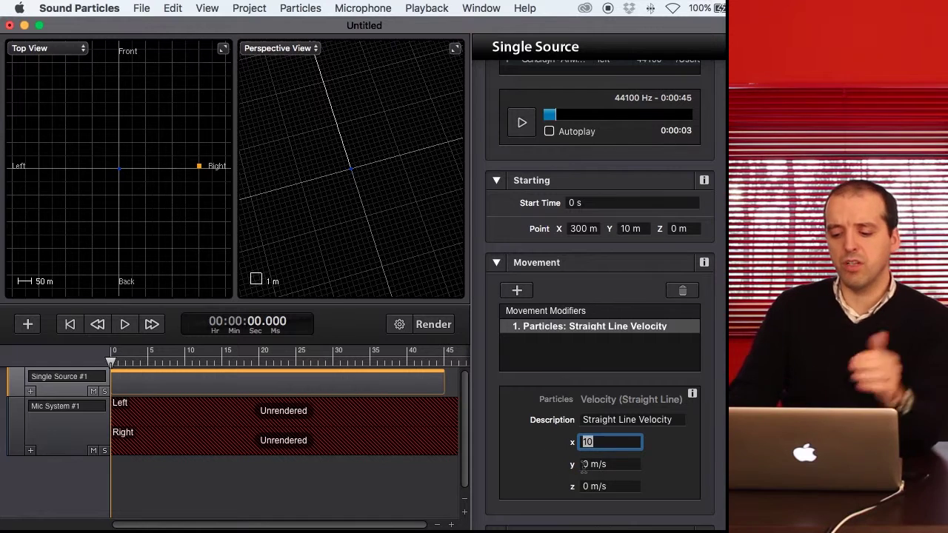
text(-)
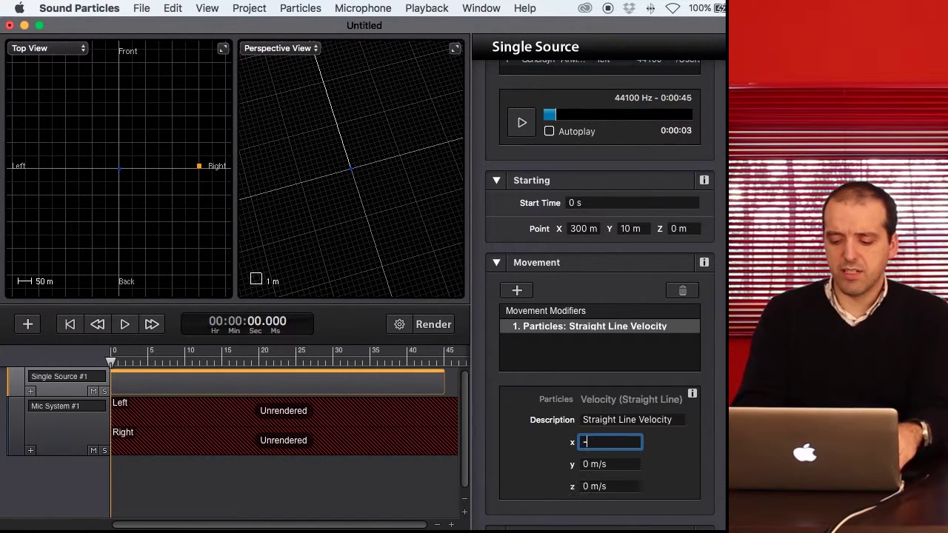
text(100)
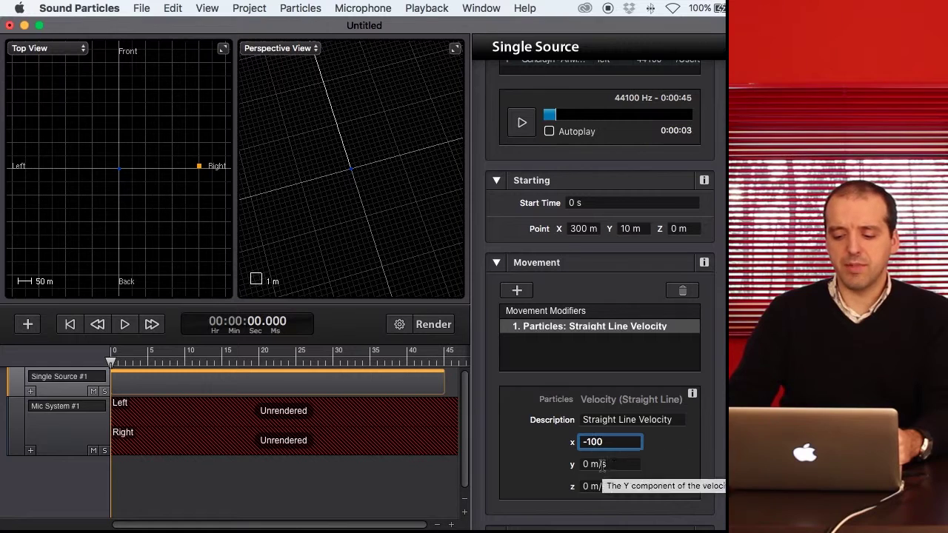
key(Tab)
Step: Play the unrendered scene to watch the source's movement in the top view, and stop playback
click(125, 325)
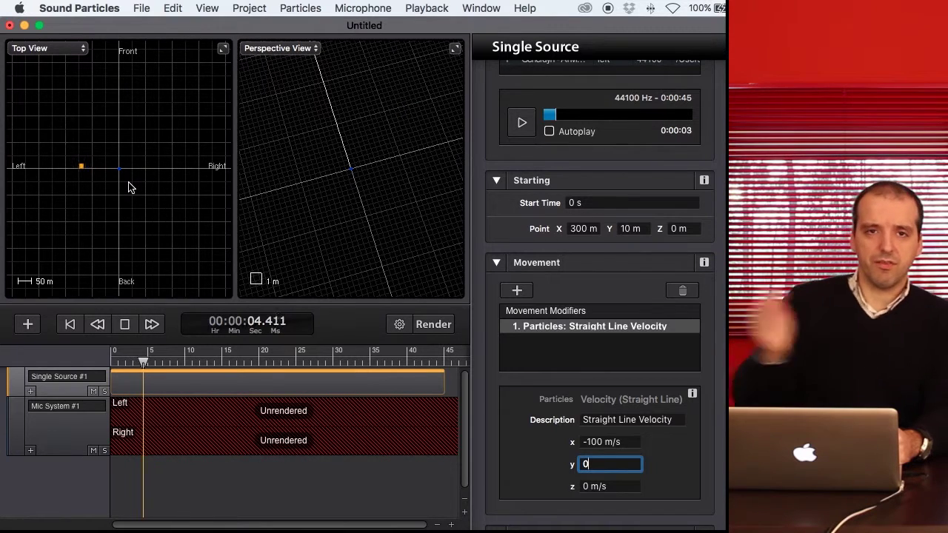
click(125, 325)
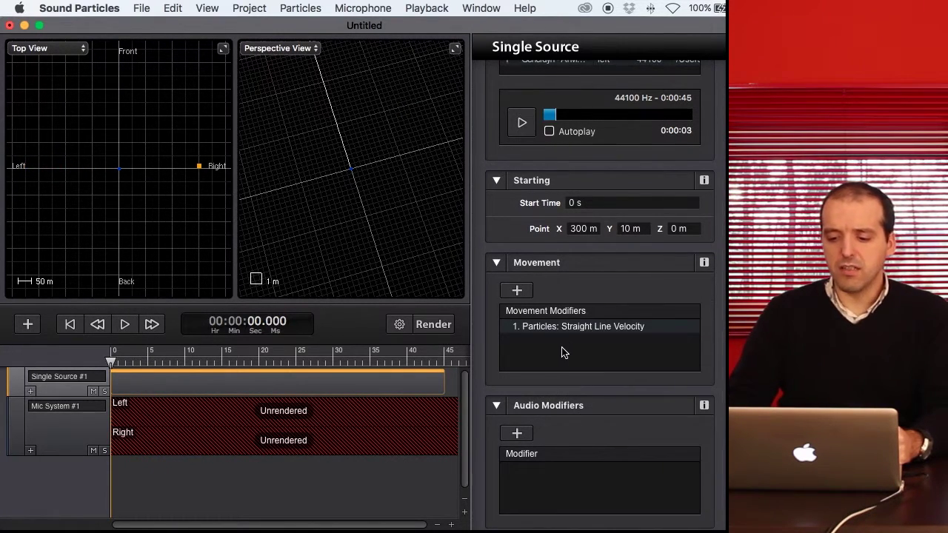
Step: Render the microphone track for the moving source and listen to the result
scroll(561, 353, up, 5)
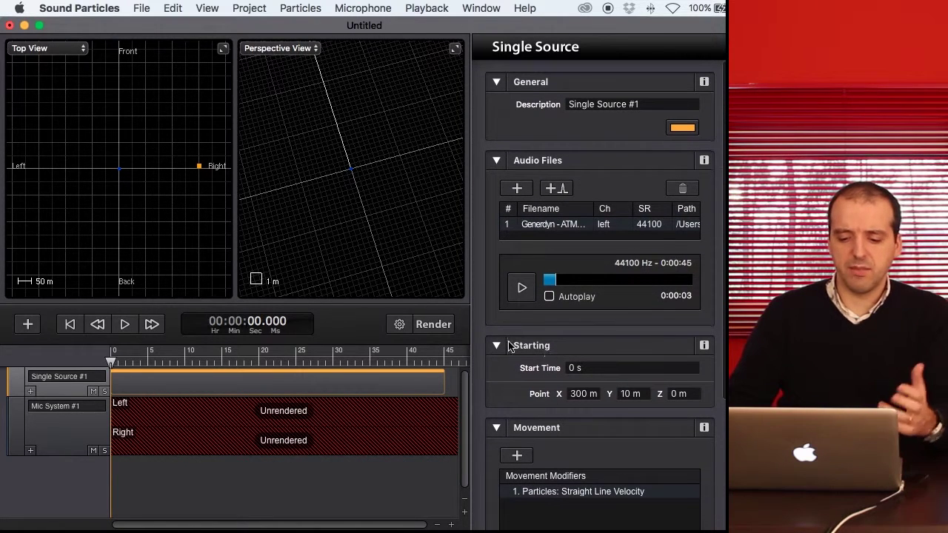
click(434, 326)
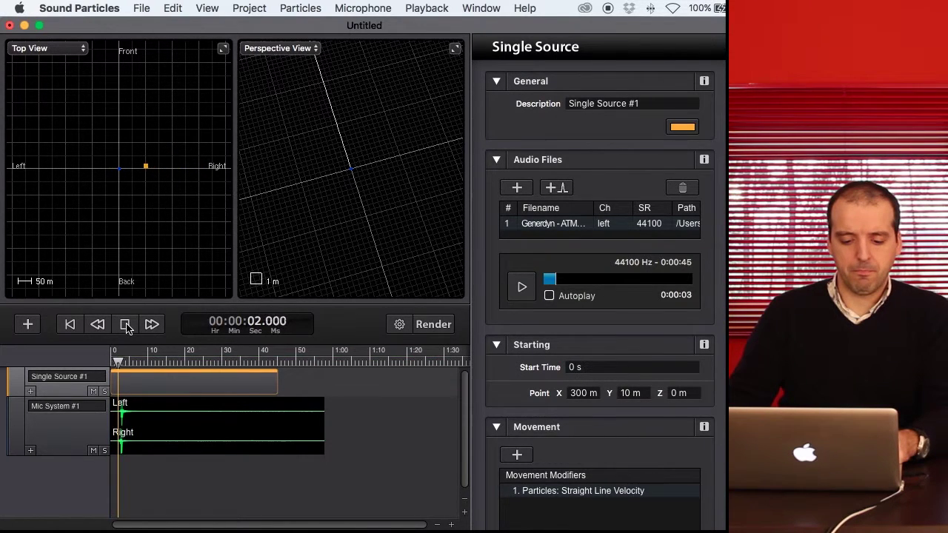
click(126, 325)
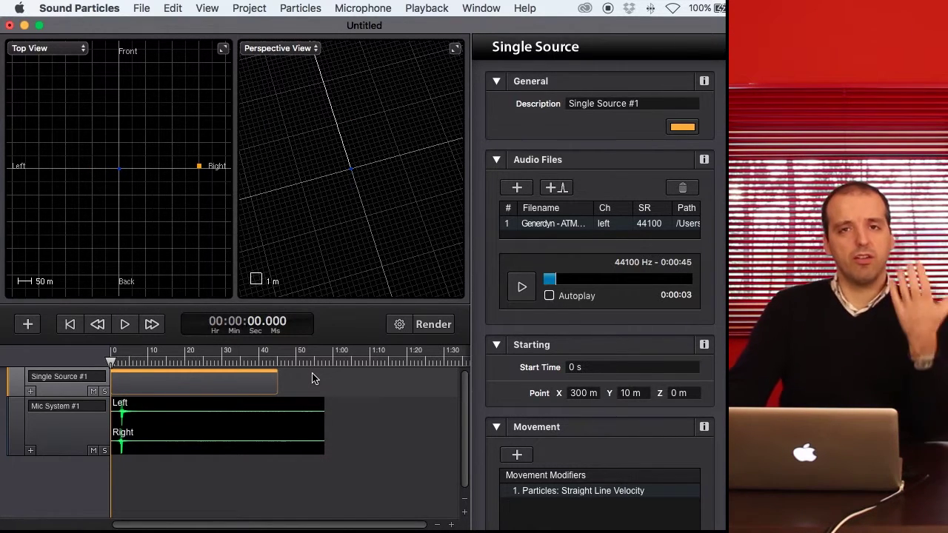
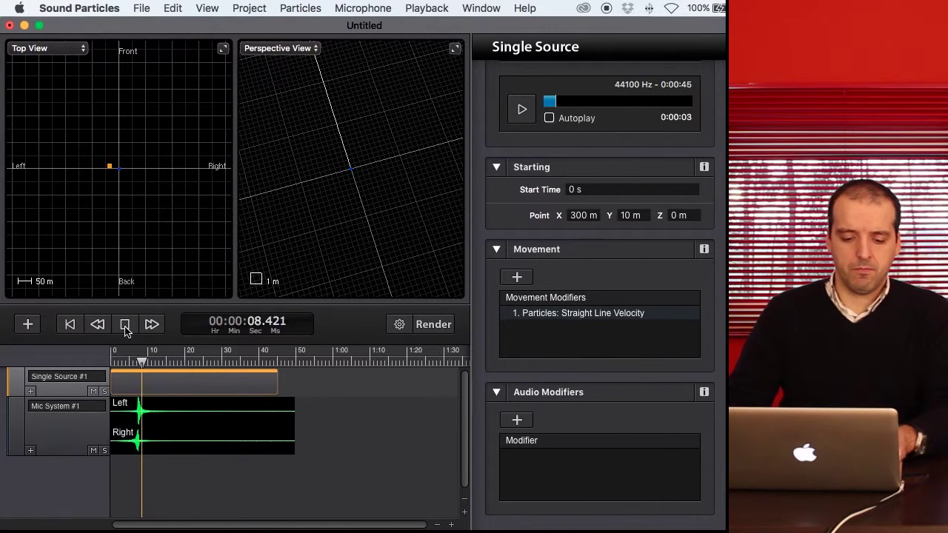
Step: Stop playback and set the x component of the straight line velocity to -100 m/s
click(125, 325)
click(566, 314)
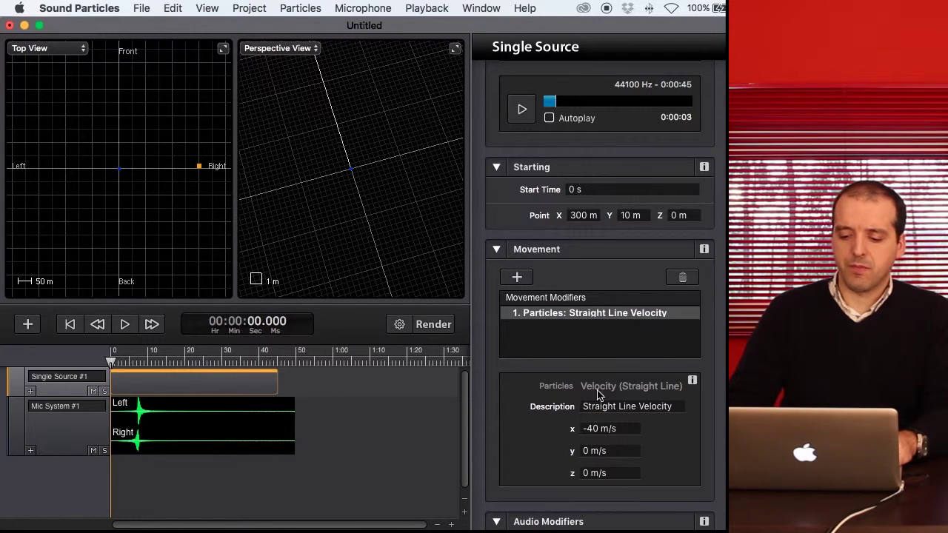
click(589, 428)
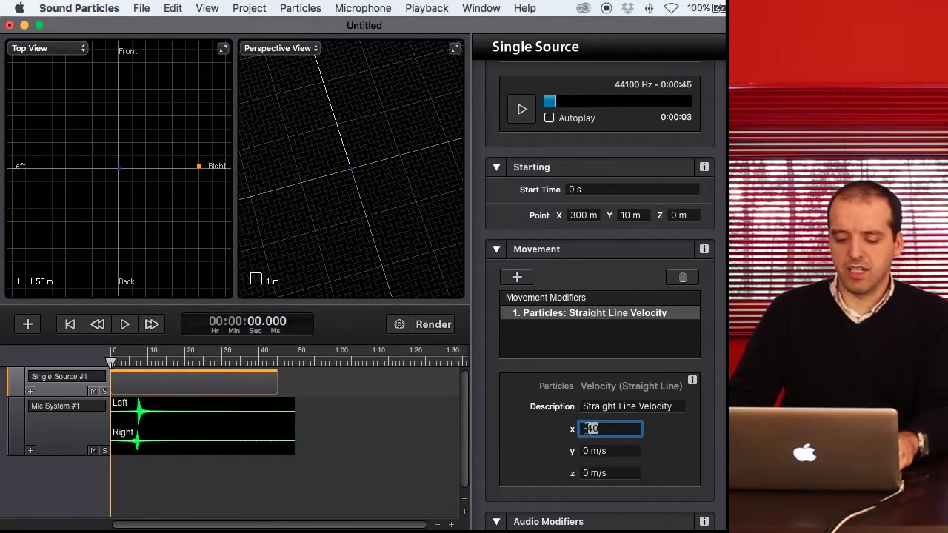
text(-100)
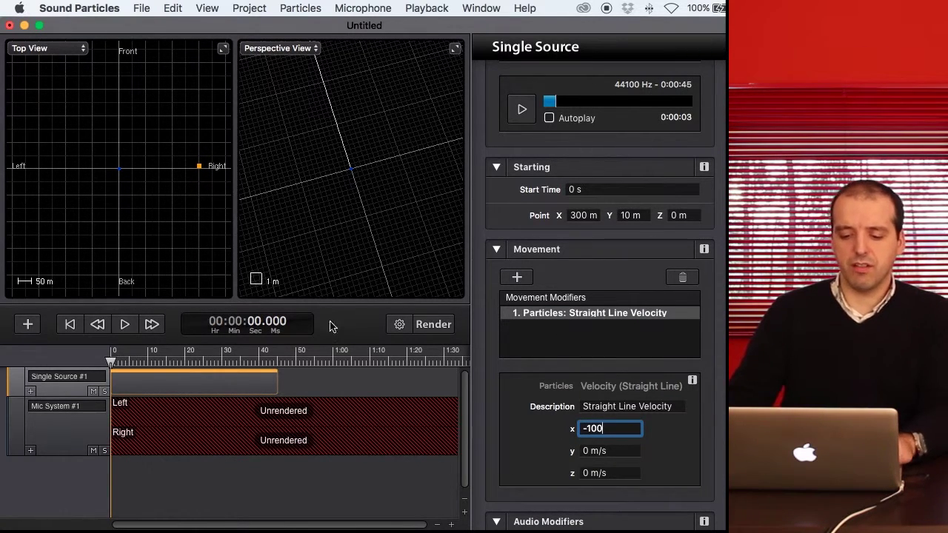
Step: Render the scene again with the faster velocity and play back the pass-by
click(431, 324)
click(124, 324)
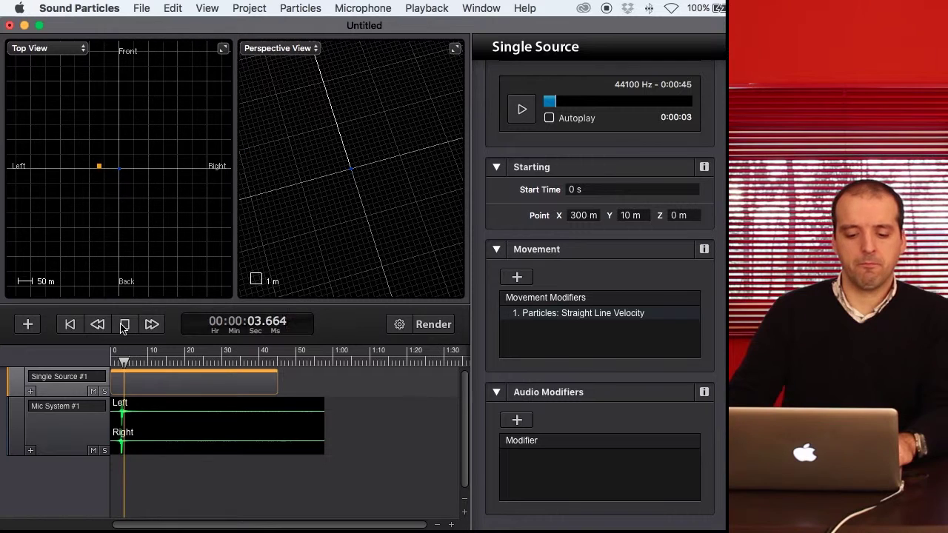
click(124, 325)
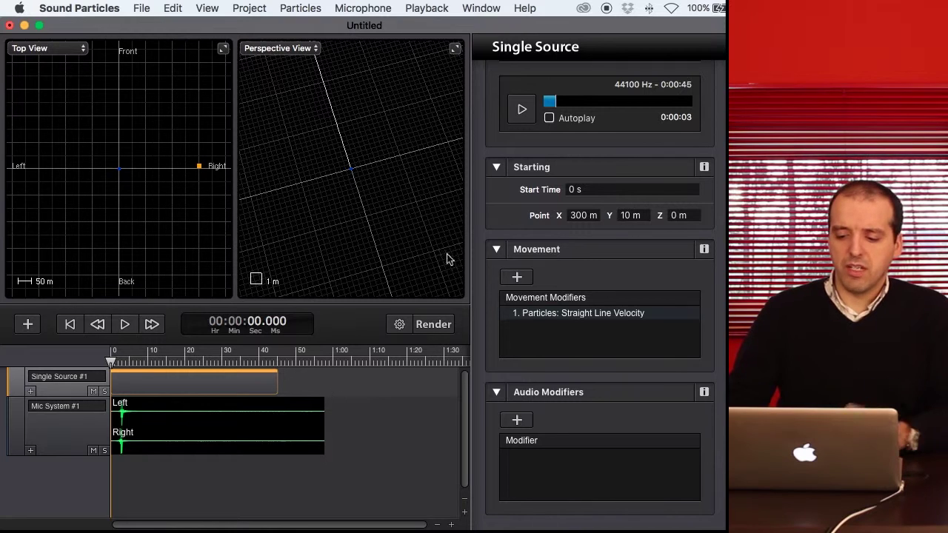
Step: Set the Y coordinate of the single source's starting point to 50 m
click(640, 215)
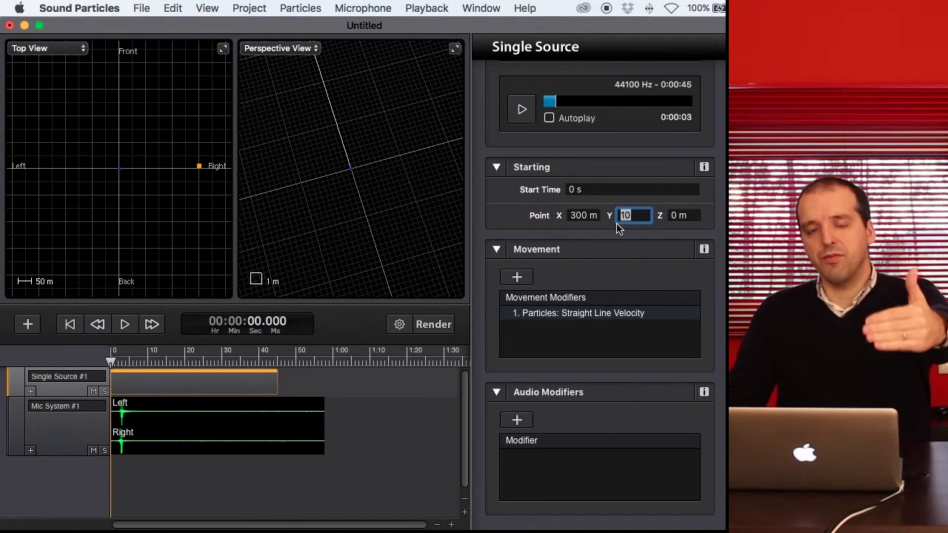
text(50)
key(Return)
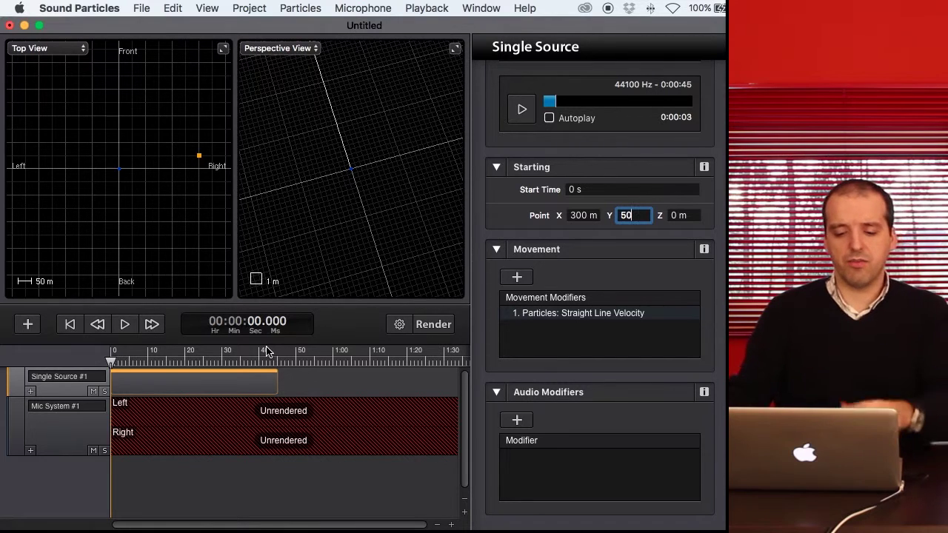
Step: Render the scene with the more distant source path and play back the result
click(436, 327)
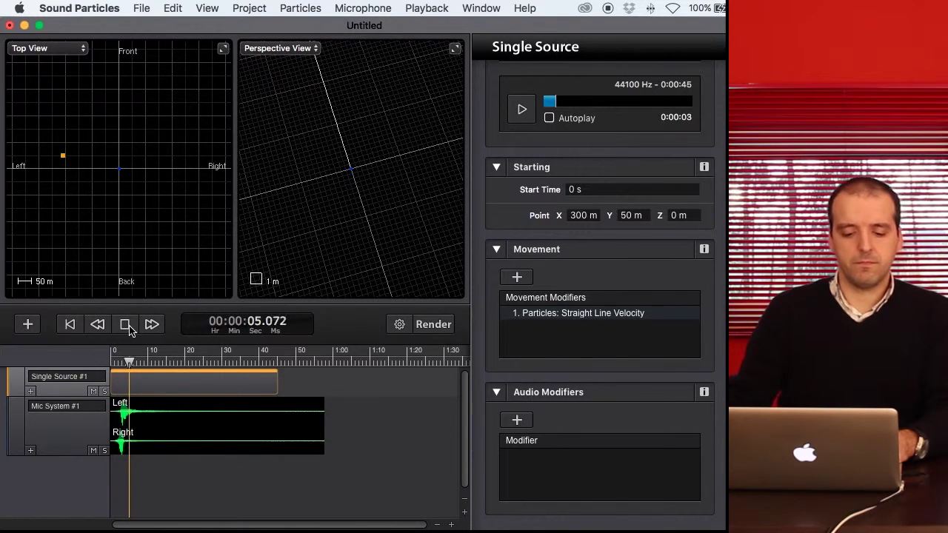
click(125, 325)
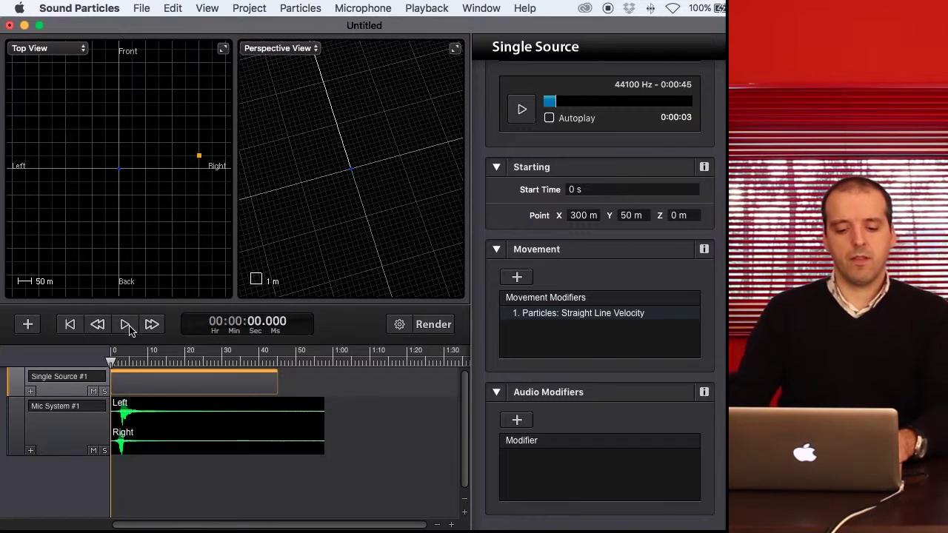
right_click(280, 424)
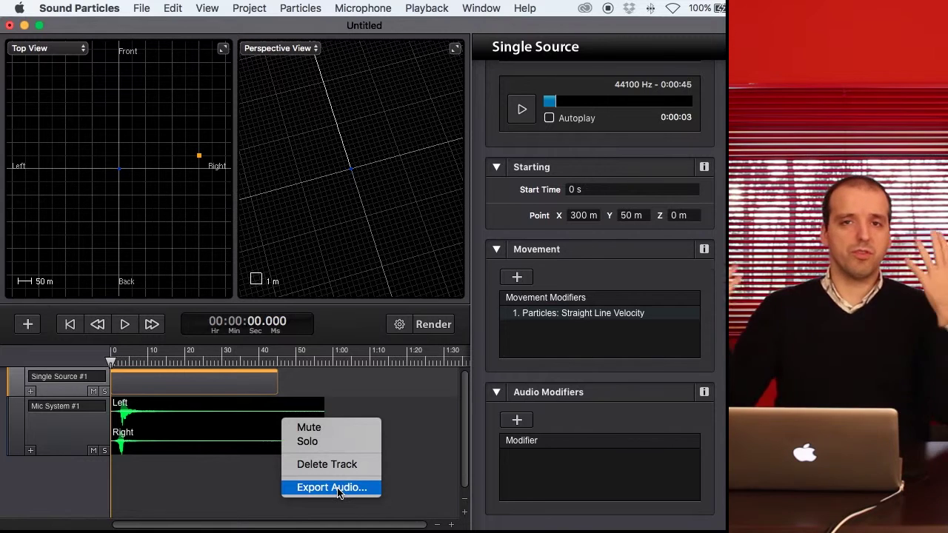
click(235, 493)
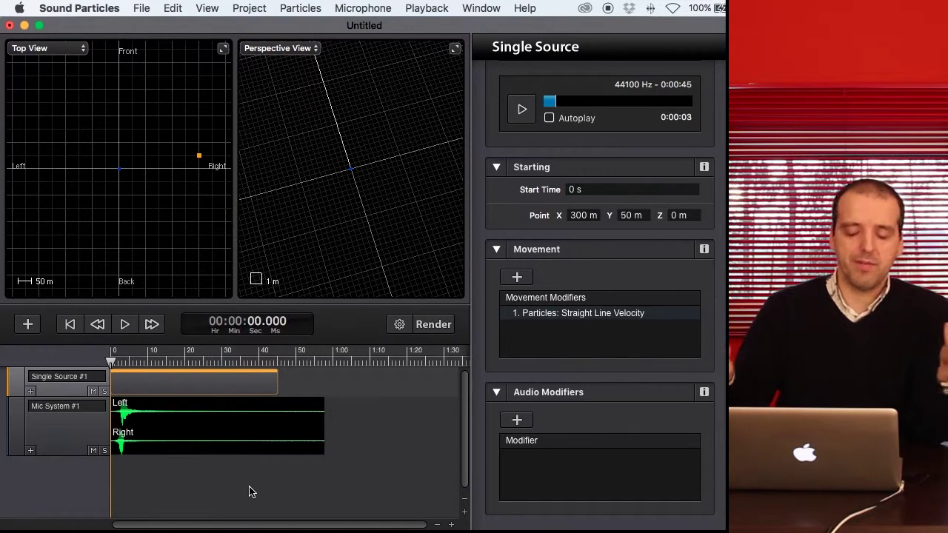
Step: Delete the straight line velocity modifier from the single source's movement modifiers
click(567, 317)
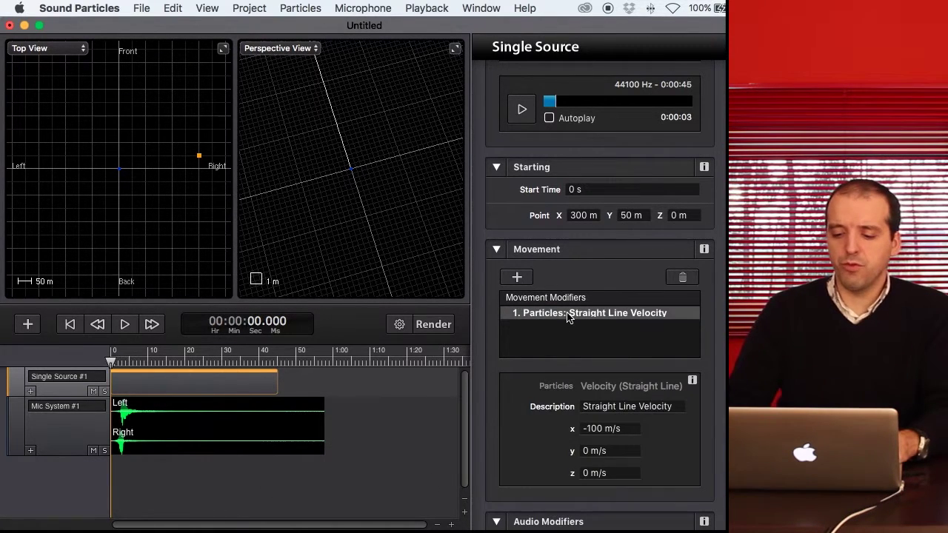
click(684, 278)
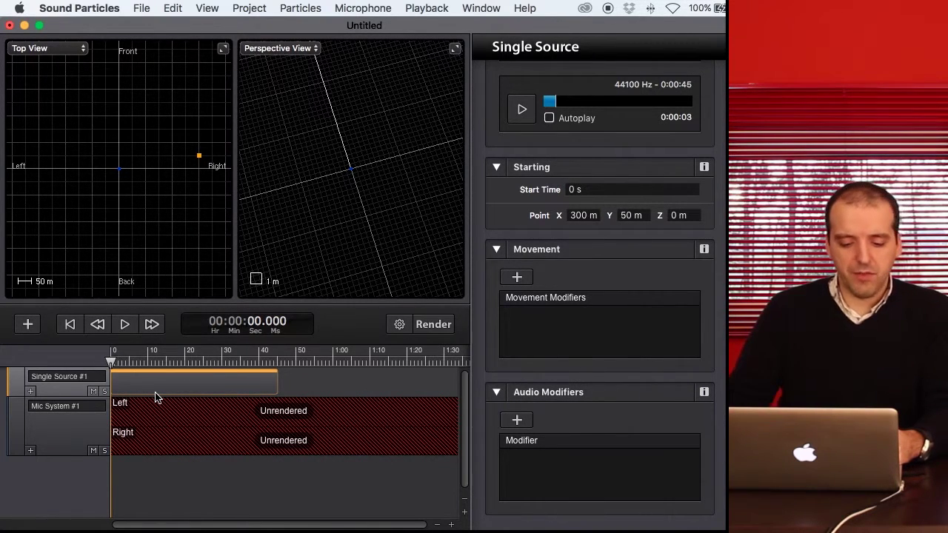
Step: Show the point position automation track for Single Source #1 and add a position keyframe at 0 s
click(32, 392)
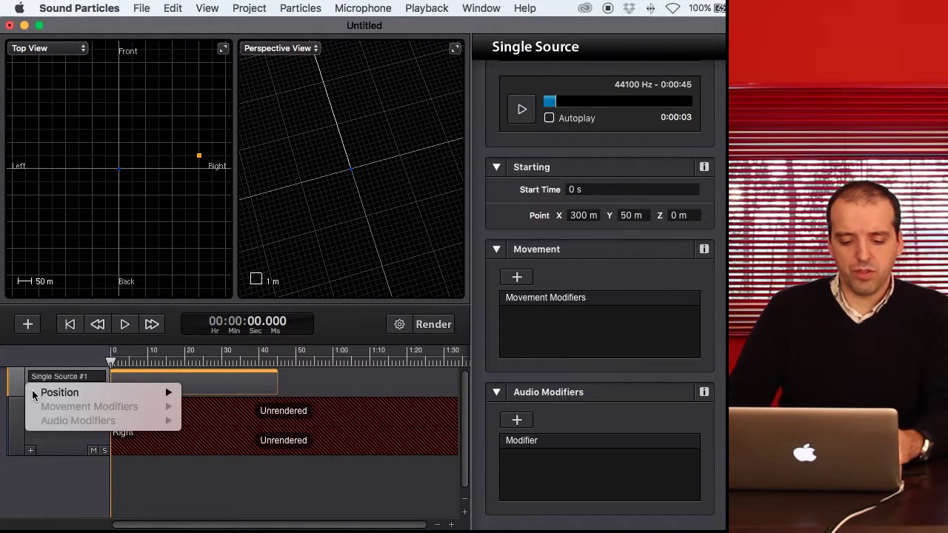
mouse_move(44, 393)
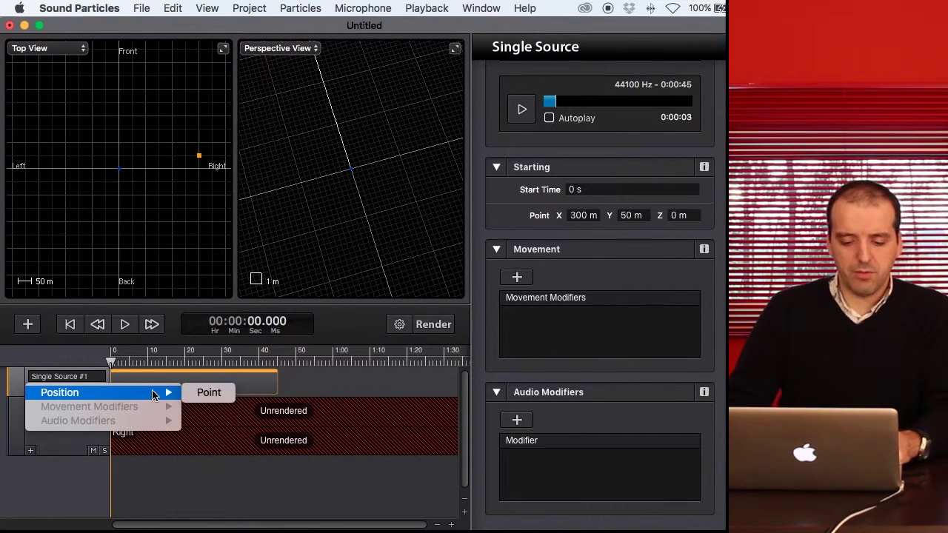
click(208, 393)
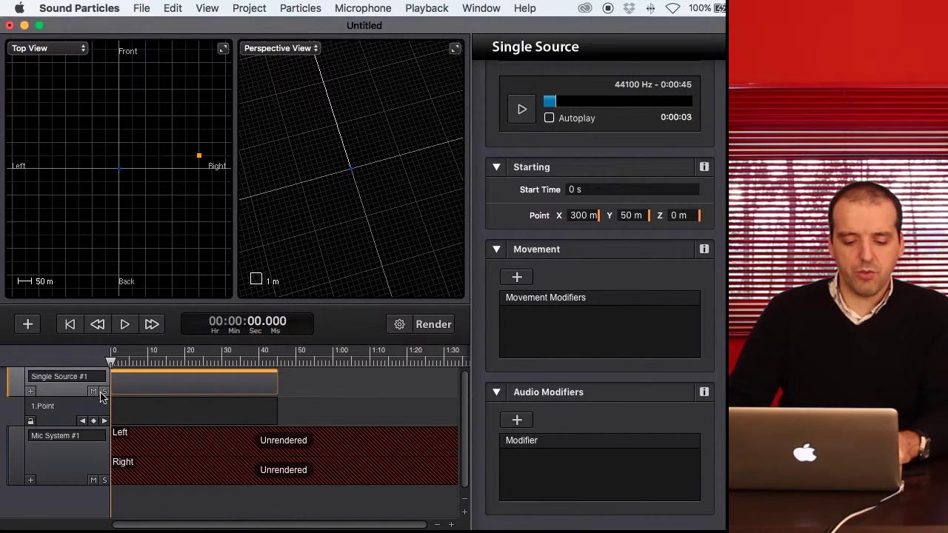
click(94, 421)
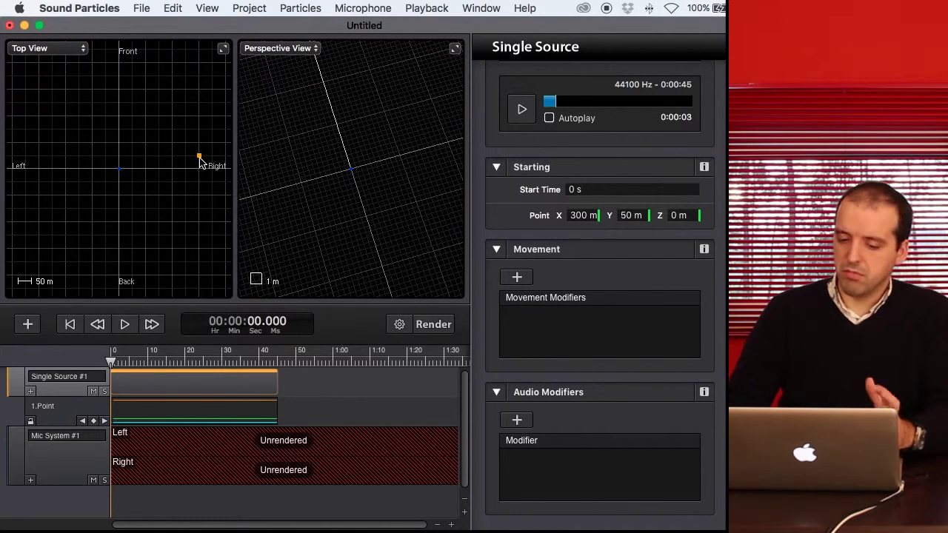
Step: Keyframe the single source's X position at -300 m at 9.8 s on the timeline
drag(113, 364, 147, 362)
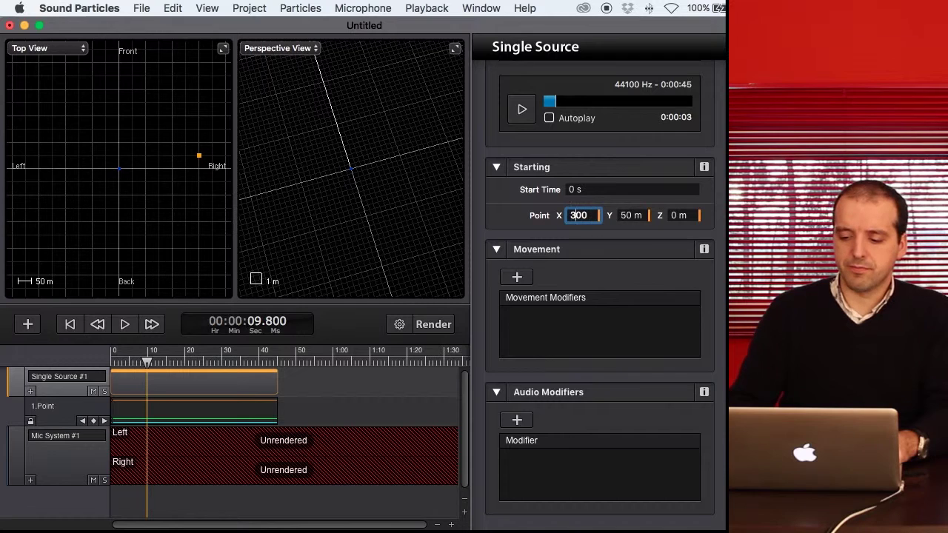
text(-)
key(Return)
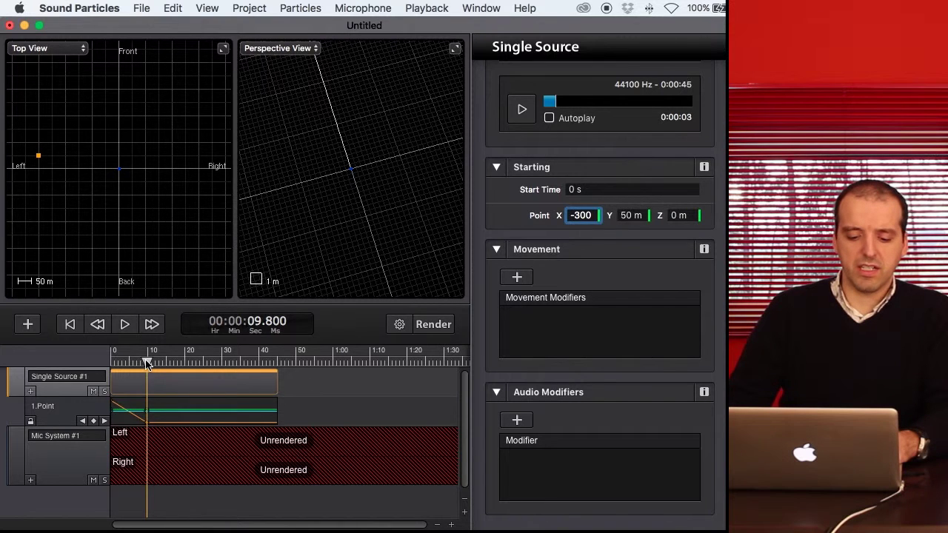
Step: Render the keyframed source movement and play back the pass-by from the start of the timeline
drag(148, 363, 109, 365)
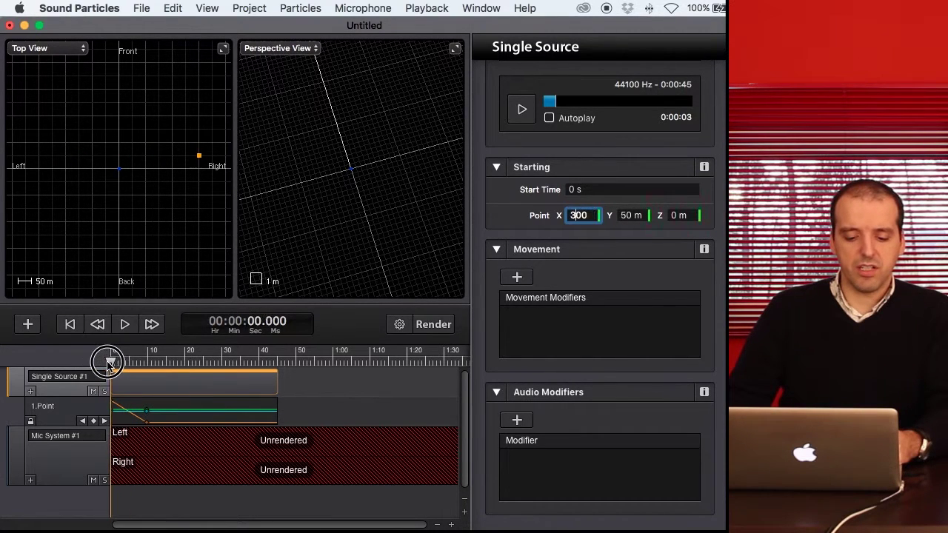
click(431, 326)
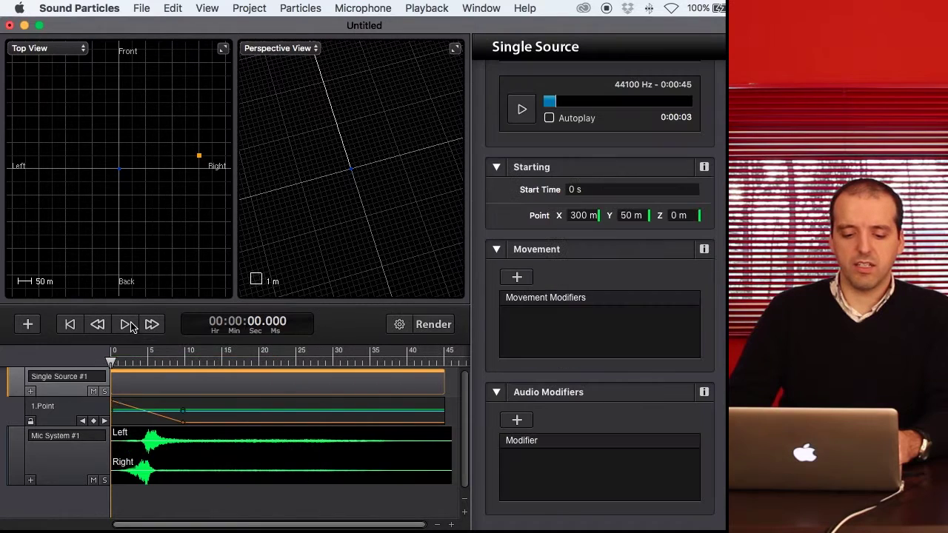
click(128, 324)
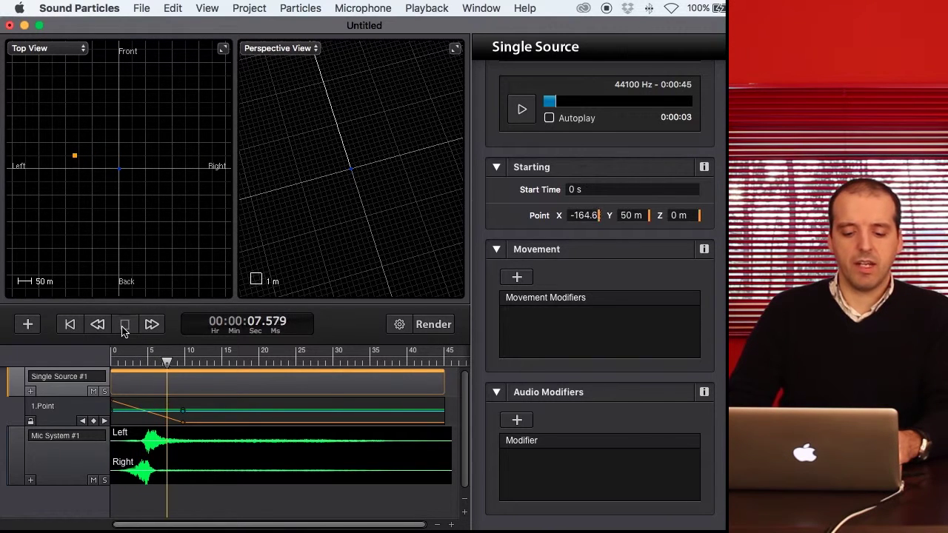
click(124, 326)
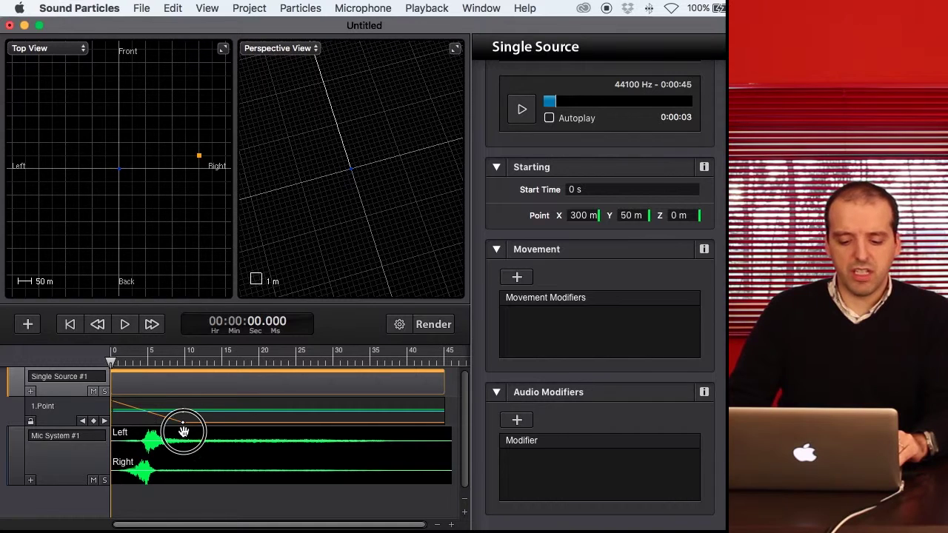
Step: Move the end position keyframe earlier to about 5 s, then render and play back the faster pass-by
drag(183, 431, 153, 431)
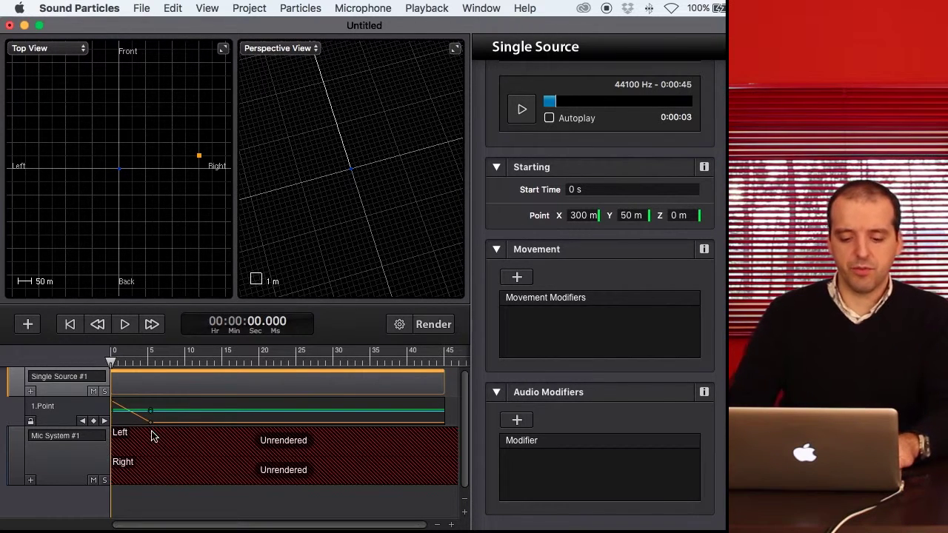
click(437, 324)
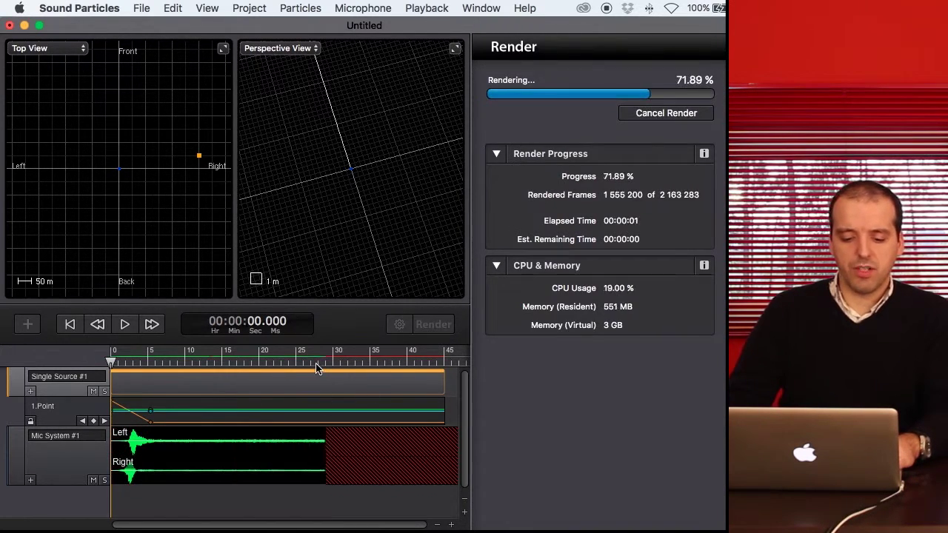
click(123, 327)
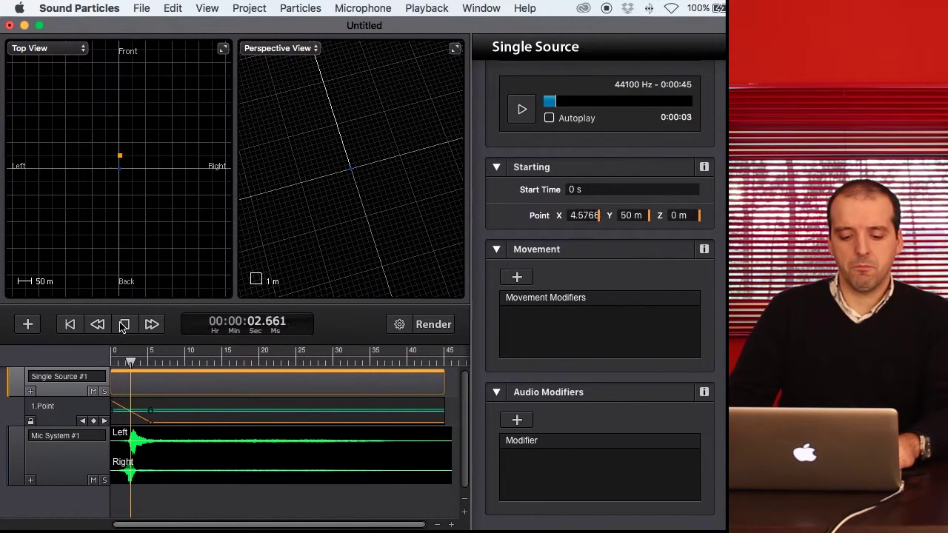
click(124, 325)
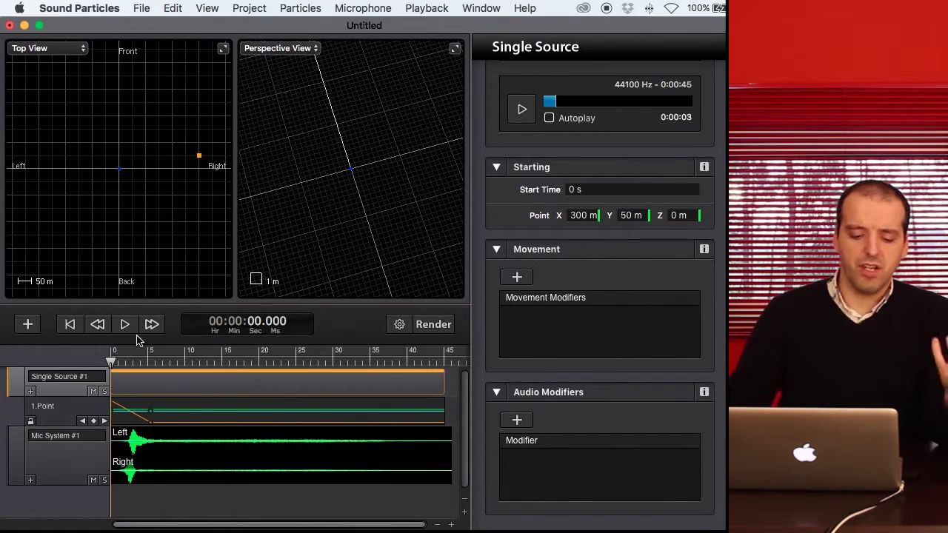
Step: Add a position keyframe at 2.7 s with the source's Y coordinate set to 88 m
click(130, 359)
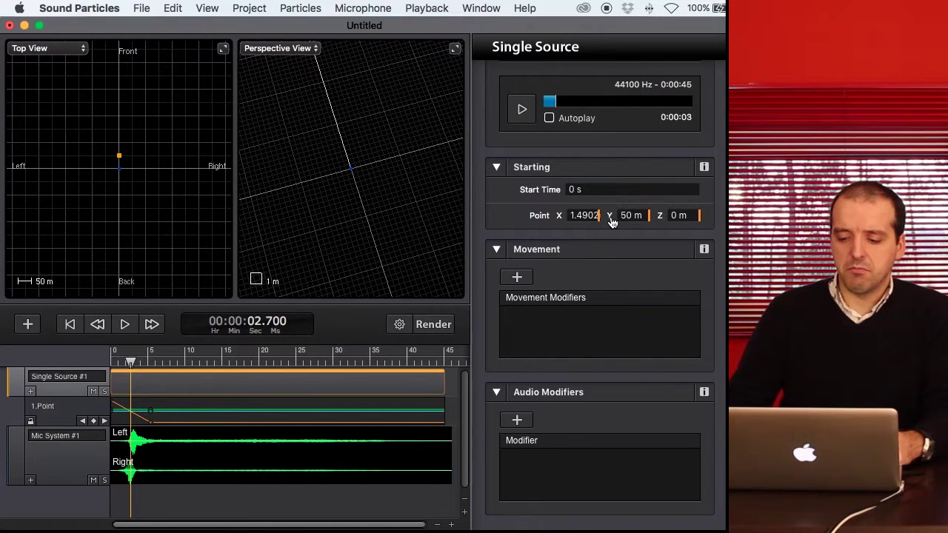
drag(611, 222, 669, 239)
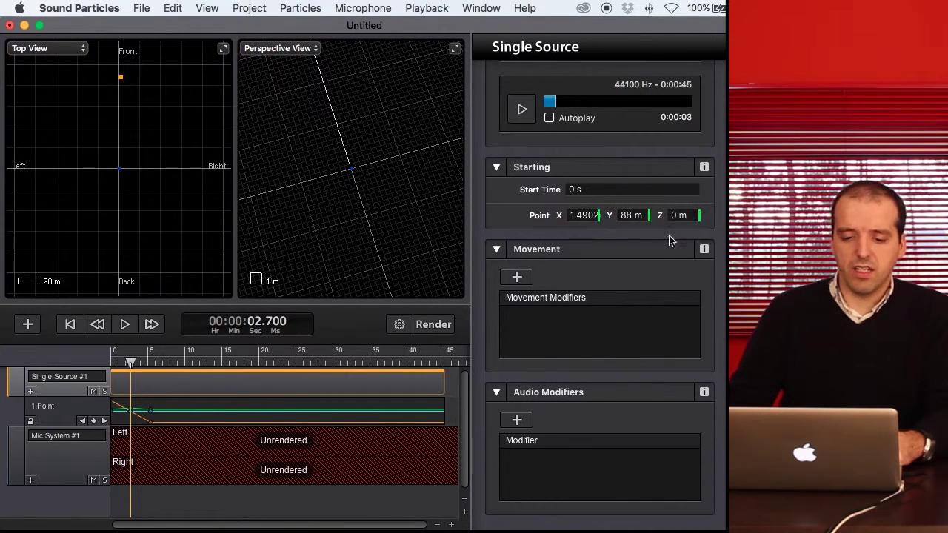
mouse_move(132, 363)
mouse_down()
mouse_move(121, 361)
mouse_move(139, 361)
mouse_move(130, 361)
mouse_up()
drag(156, 153, 157, 173)
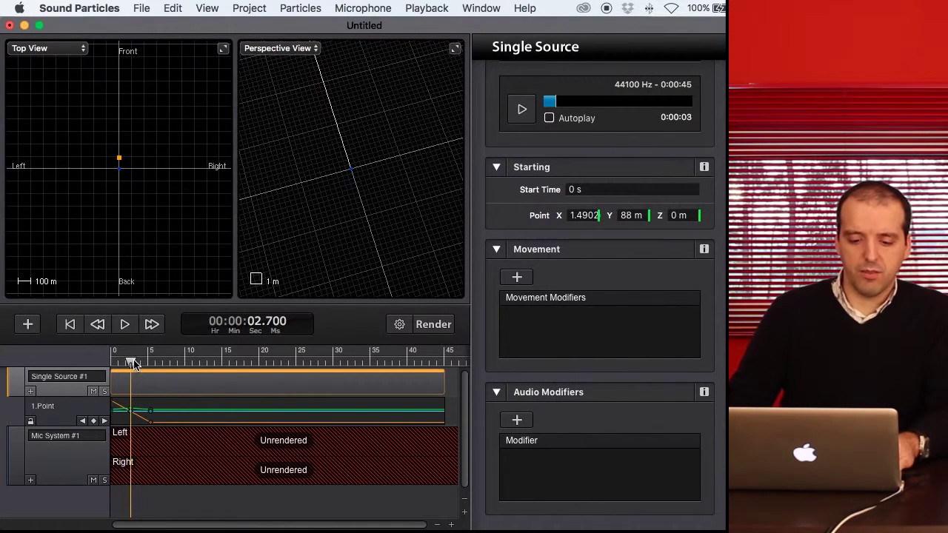
Step: Add a position keyframe at 2.2 s with Y set to 710 m and scrub the timeline to check the path
mouse_move(133, 362)
mouse_down()
mouse_move(103, 362)
mouse_move(147, 364)
mouse_move(127, 365)
mouse_up()
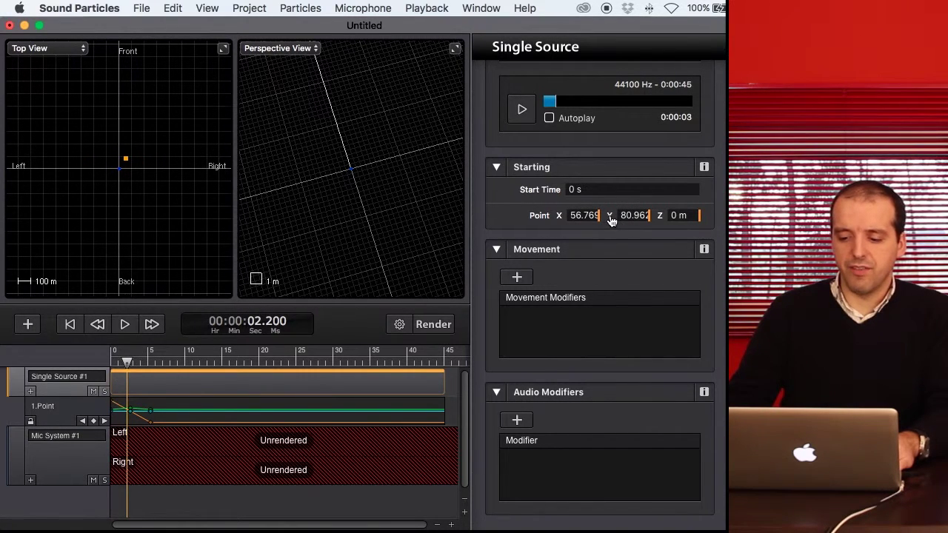
drag(610, 220, 715, 213)
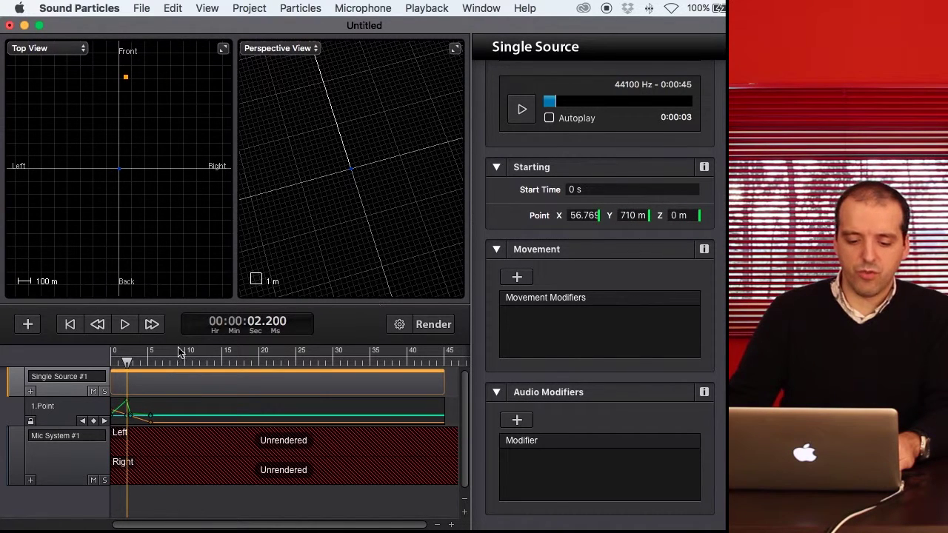
mouse_move(129, 365)
mouse_down()
mouse_move(119, 362)
mouse_move(156, 361)
mouse_move(109, 361)
mouse_move(153, 361)
mouse_move(117, 363)
mouse_up()
mouse_move(131, 359)
mouse_down()
mouse_move(152, 359)
mouse_move(113, 359)
mouse_move(146, 359)
mouse_up()
Step: Render the scene with the additional position keyframes and play back the altered source path
click(434, 325)
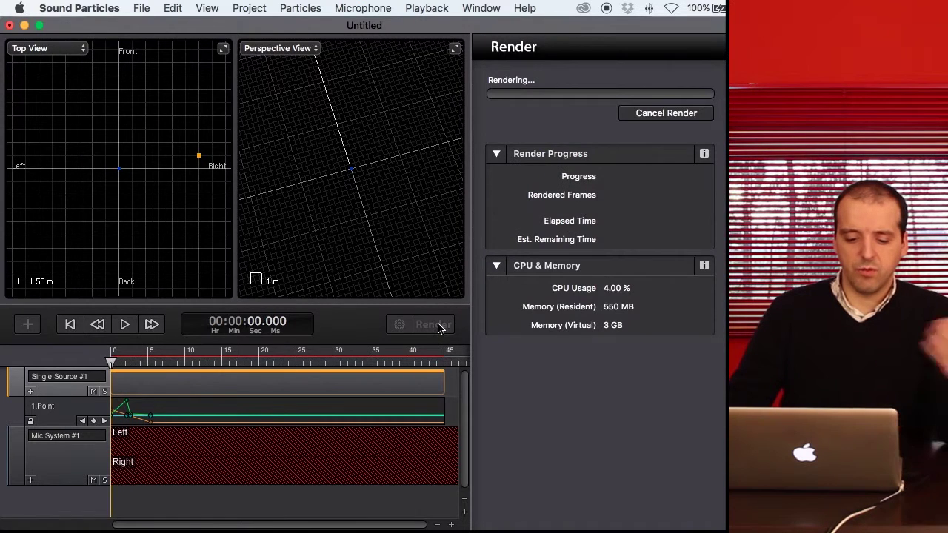
click(130, 329)
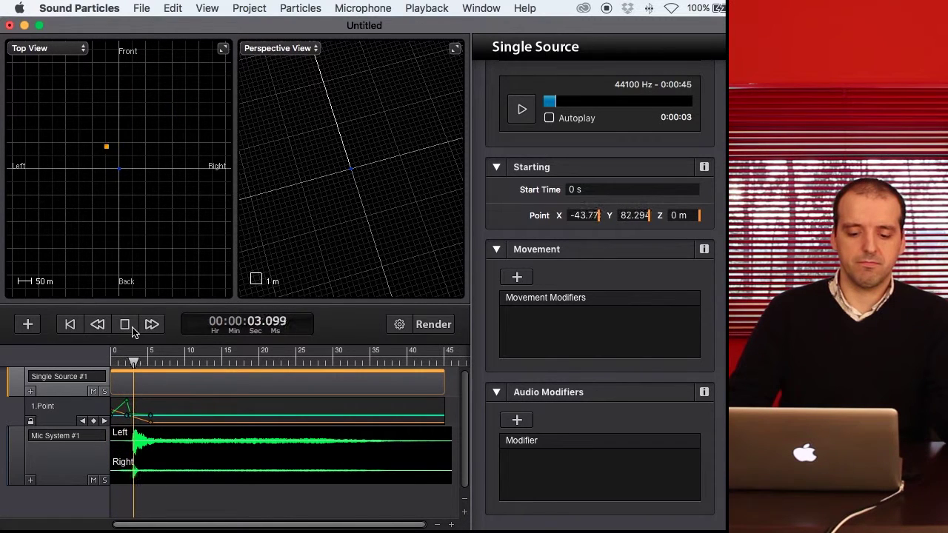
click(129, 327)
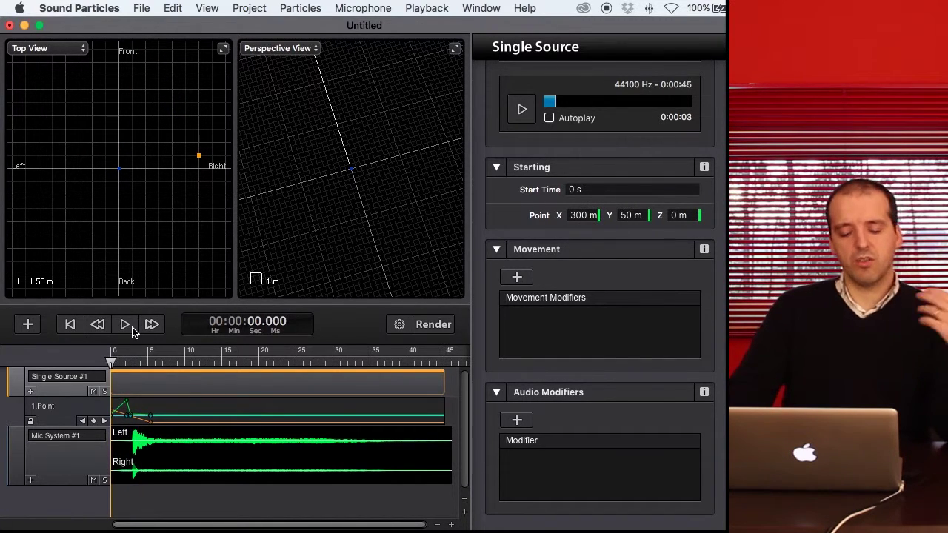